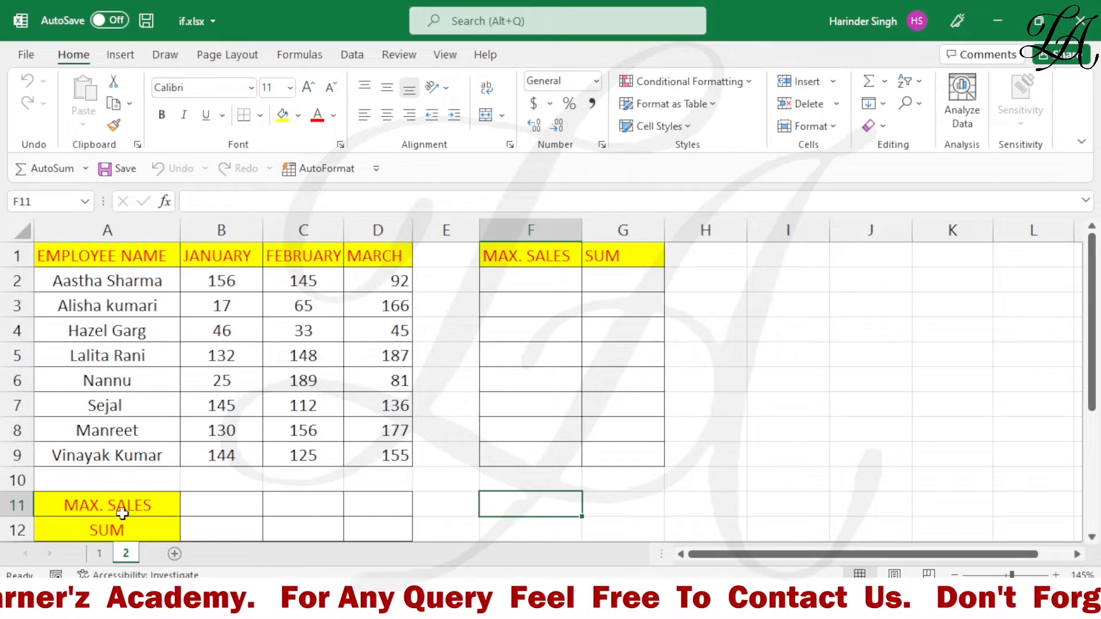
{"action": "left_click", "coordinate": [203, 504]}
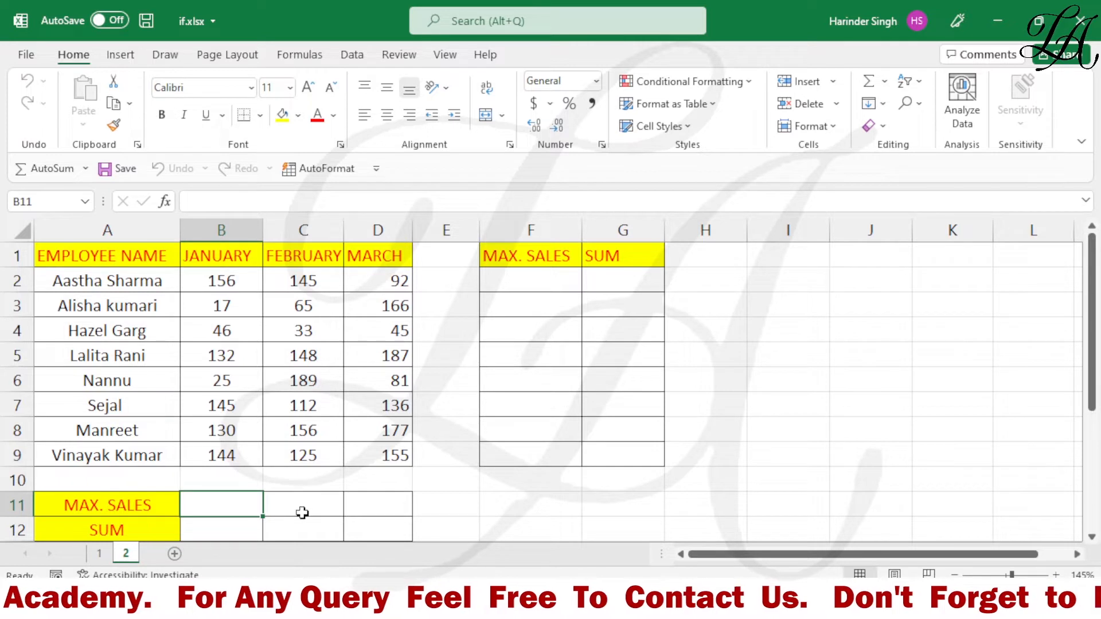
{"action": "left_click", "coordinate": [300, 511]}
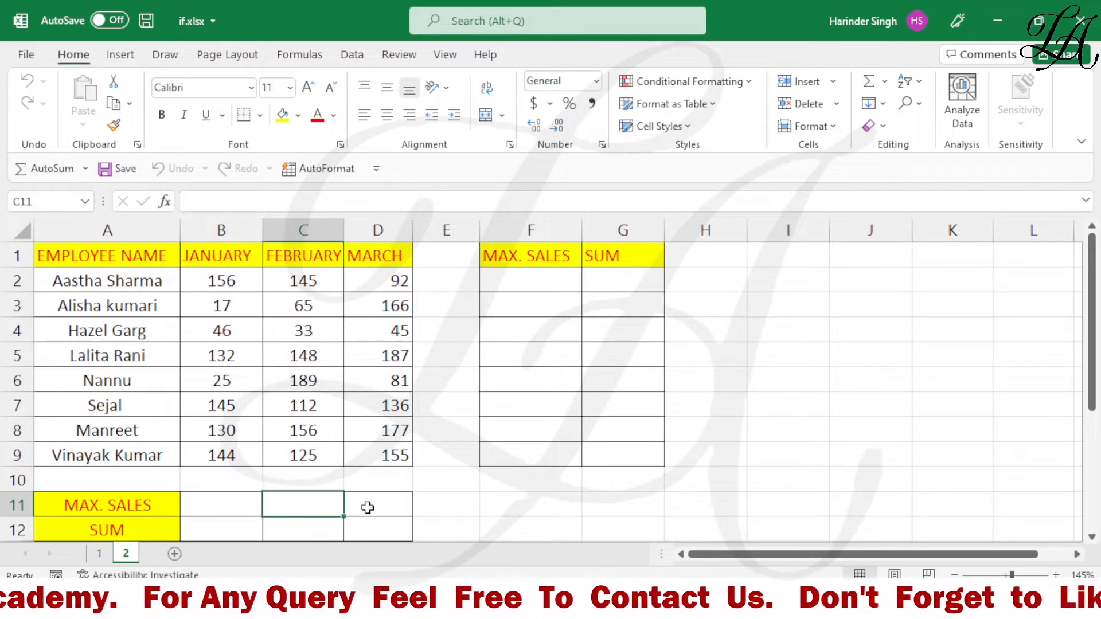
{"action": "key", "text": "Tab"}
Begin a BYCOL formula in the January MAX. SALES cell B11, with the sales range B2:D9 as its array
{"action": "left_click", "coordinate": [246, 507]}
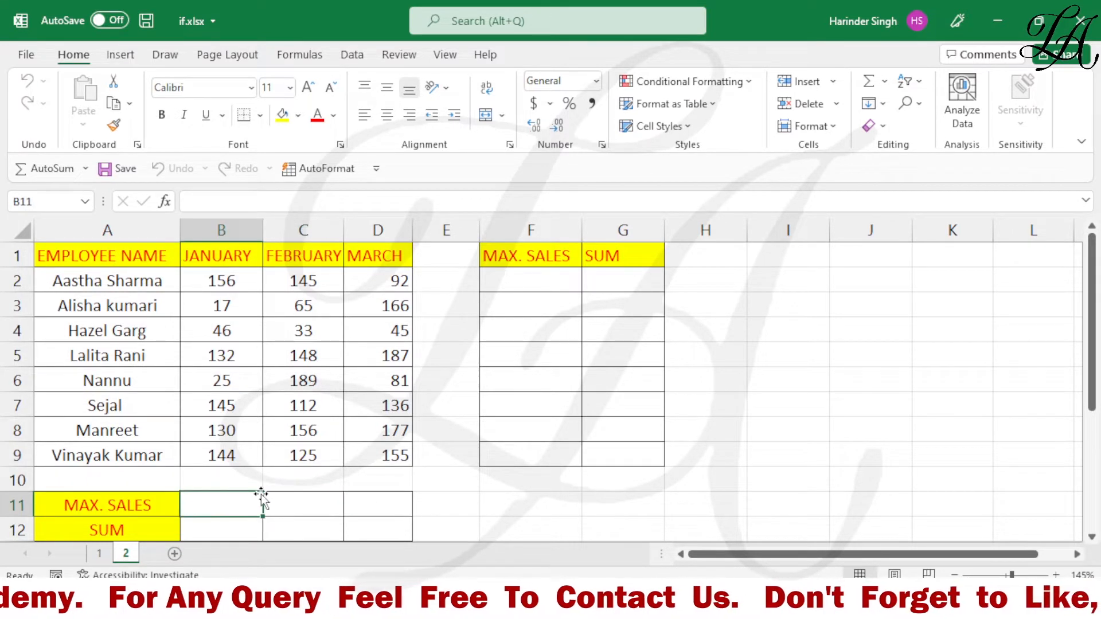
{"action": "type", "text": "="}
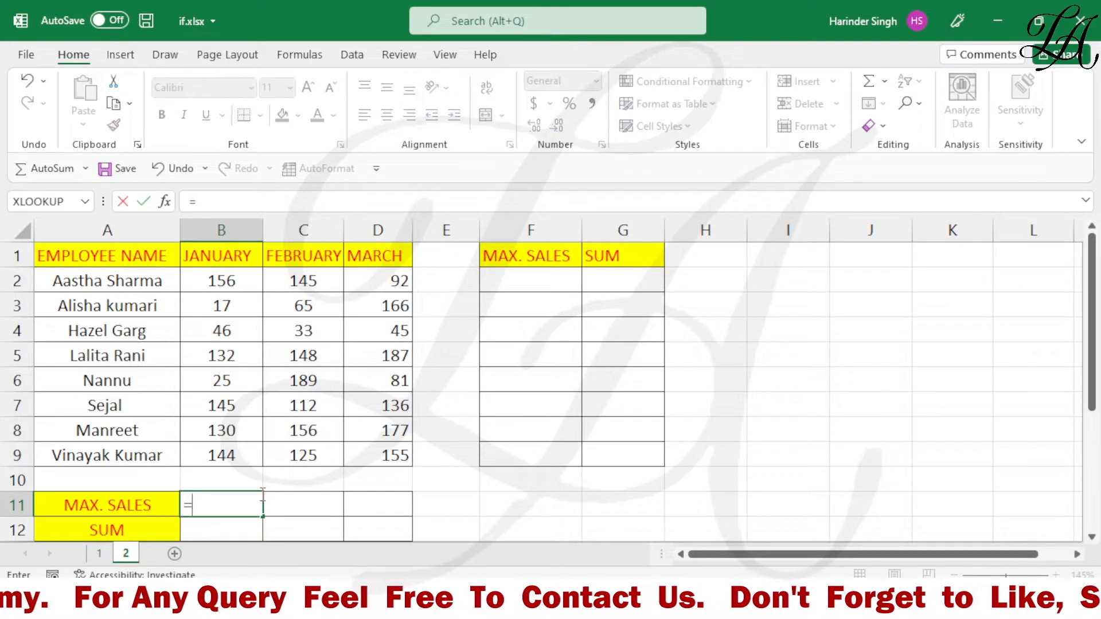
{"action": "type", "text": "b"}
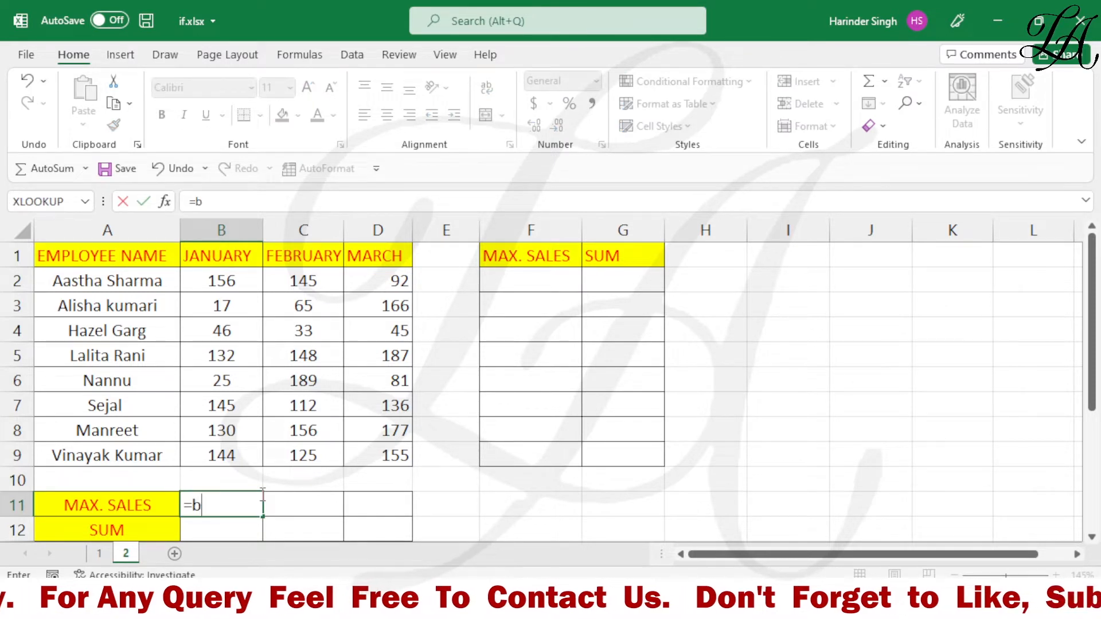
{"action": "type", "text": "ycol"}
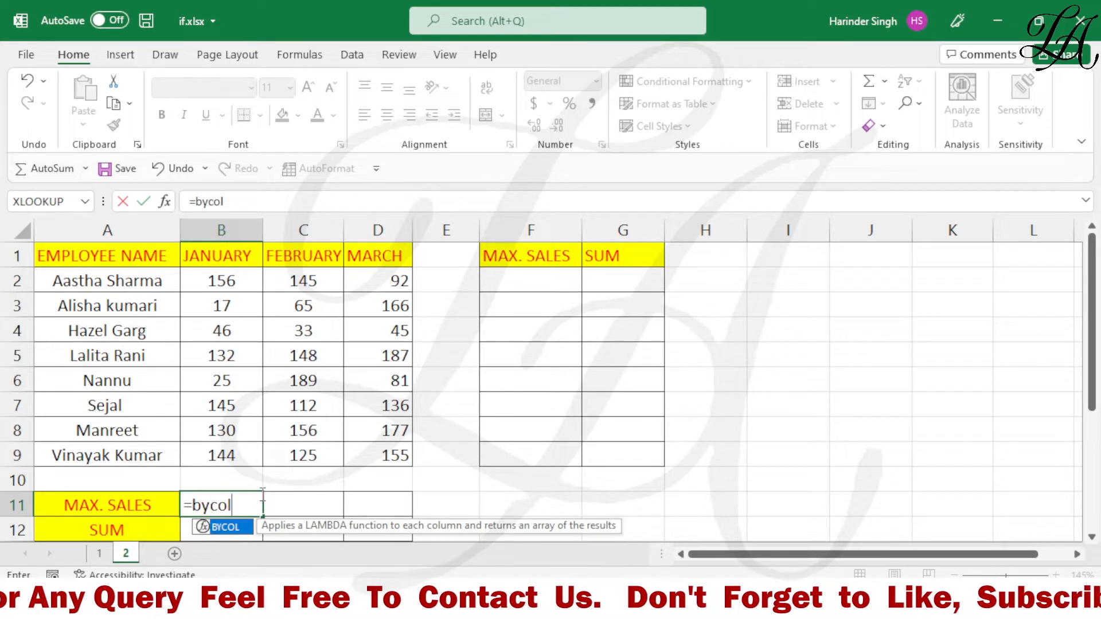
{"action": "type", "text": "("}
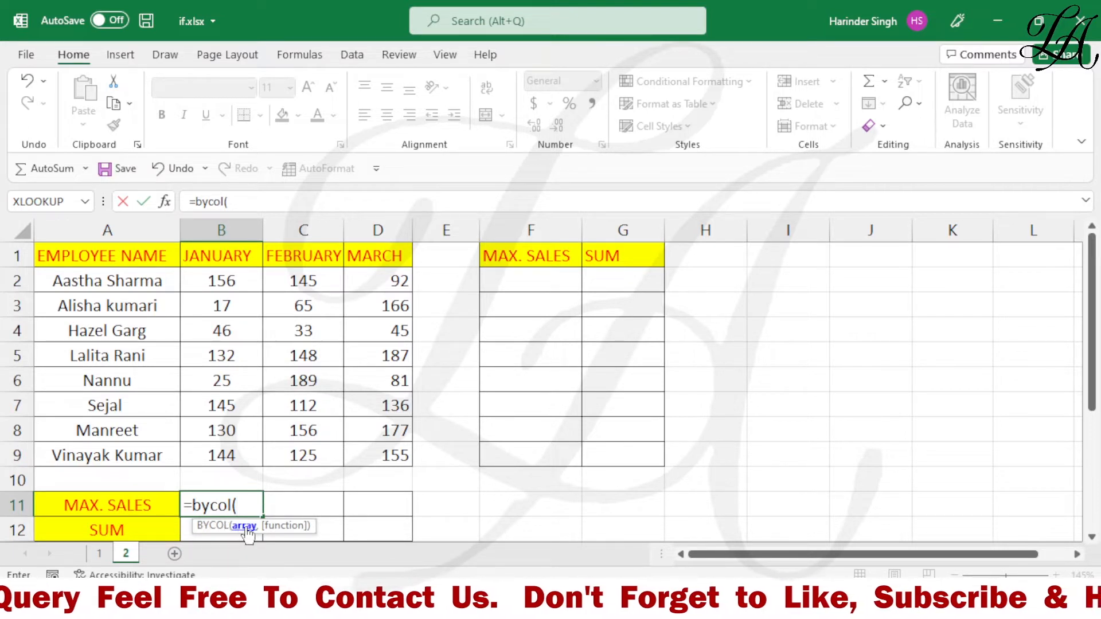
{"action": "left_click_drag", "start_coordinate": [211, 280], "coordinate": [364, 449]}
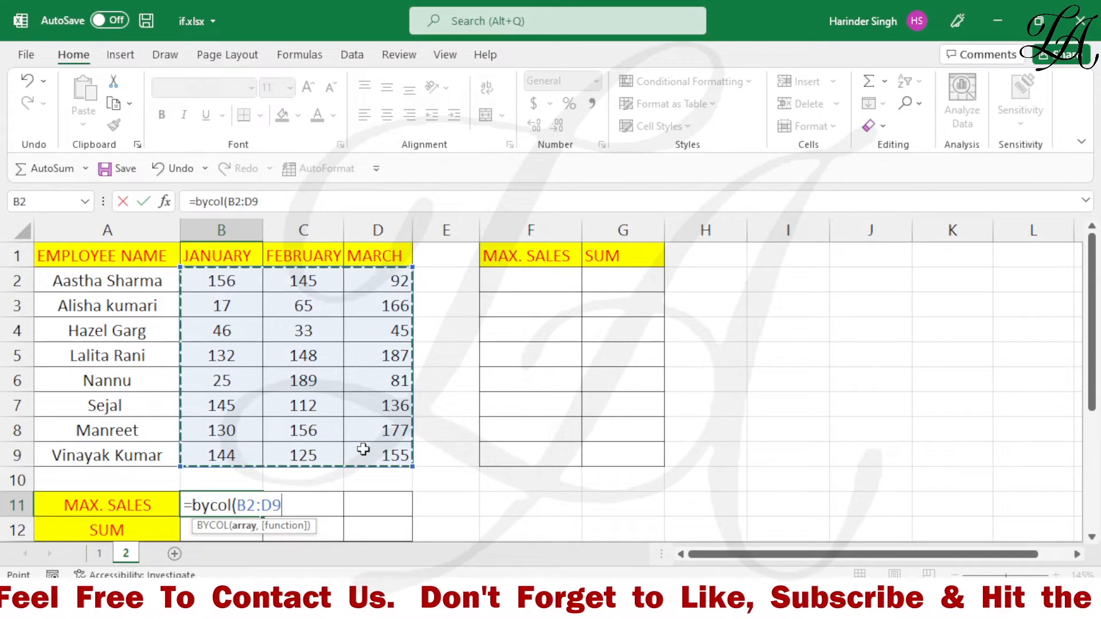
{"action": "type", "text": ","}
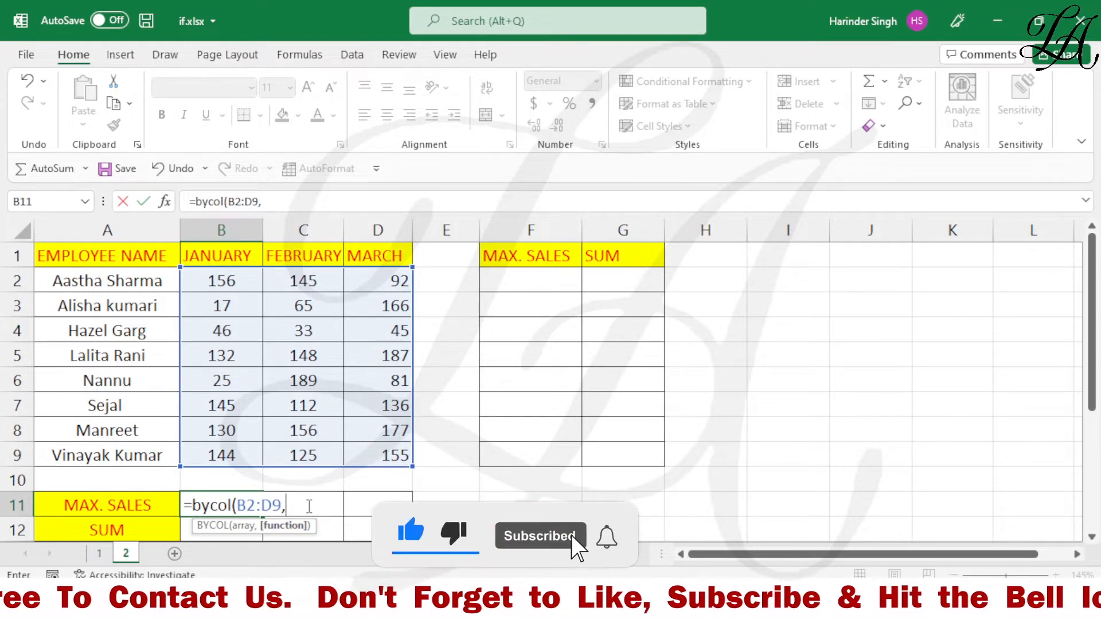
Add a LAMBDA as the function argument of the B11 formula, with mycol as its parameter
{"action": "type", "text": "lambda"}
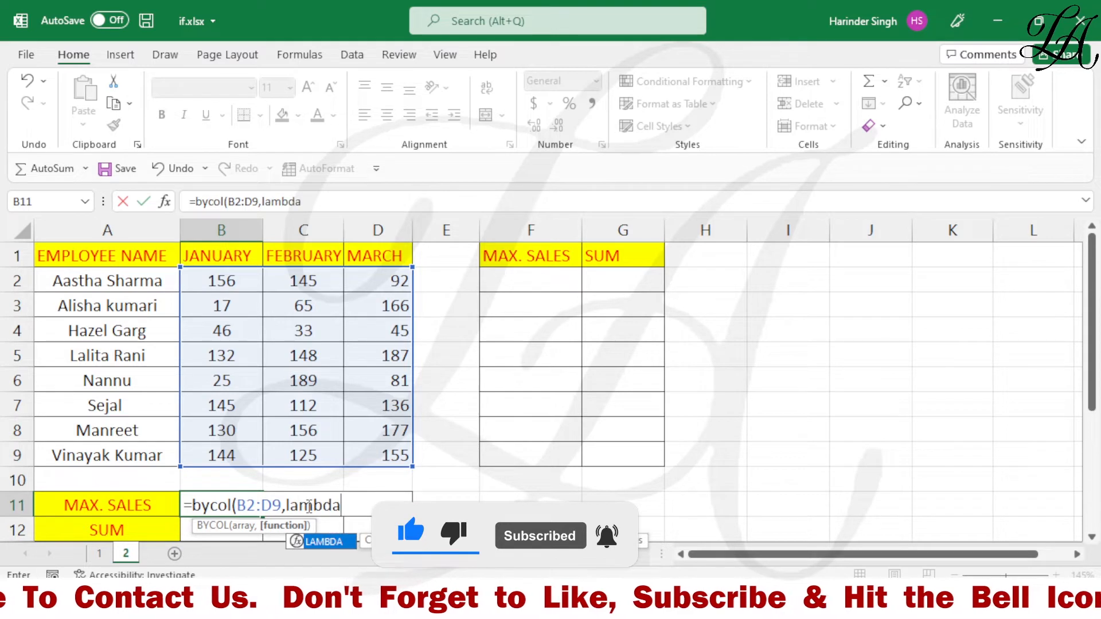
{"action": "type", "text": "("}
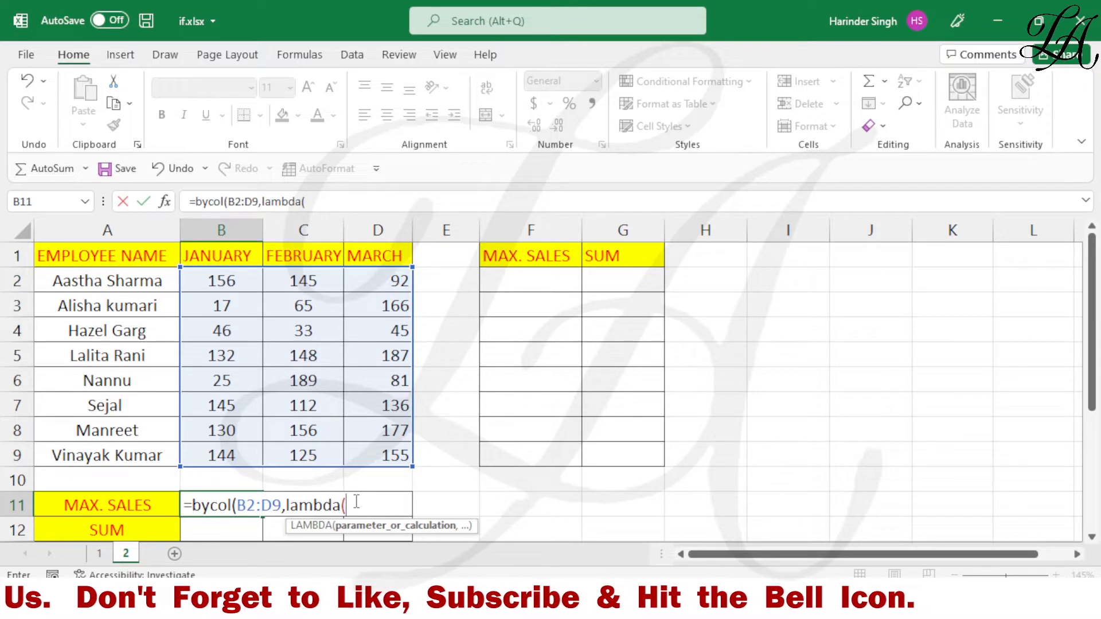
{"action": "type", "text": "myco"}
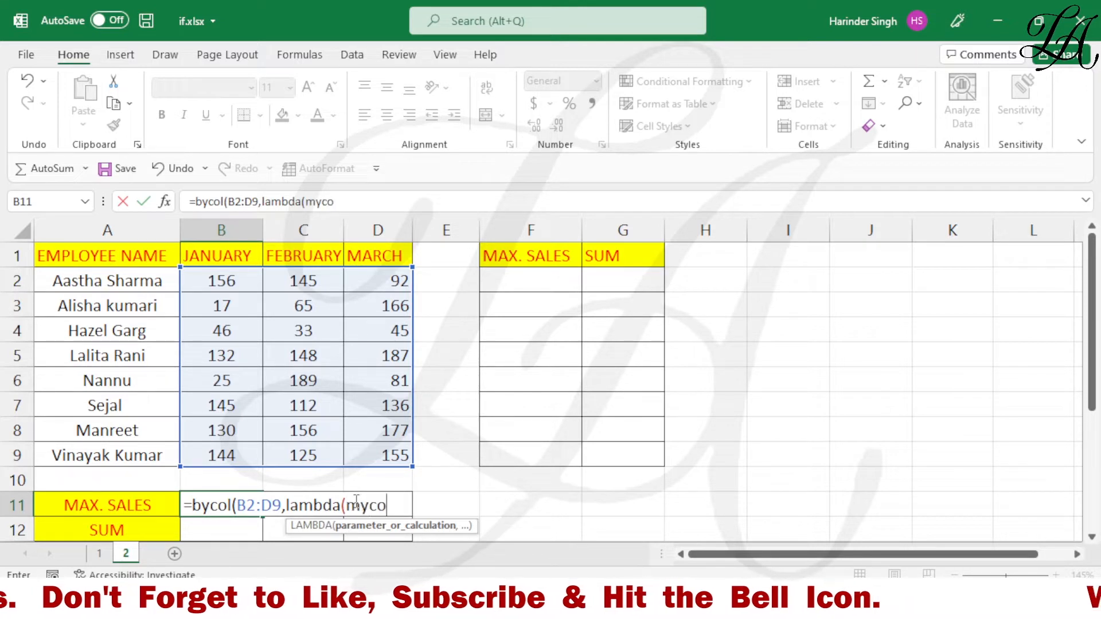
{"action": "type", "text": "l"}
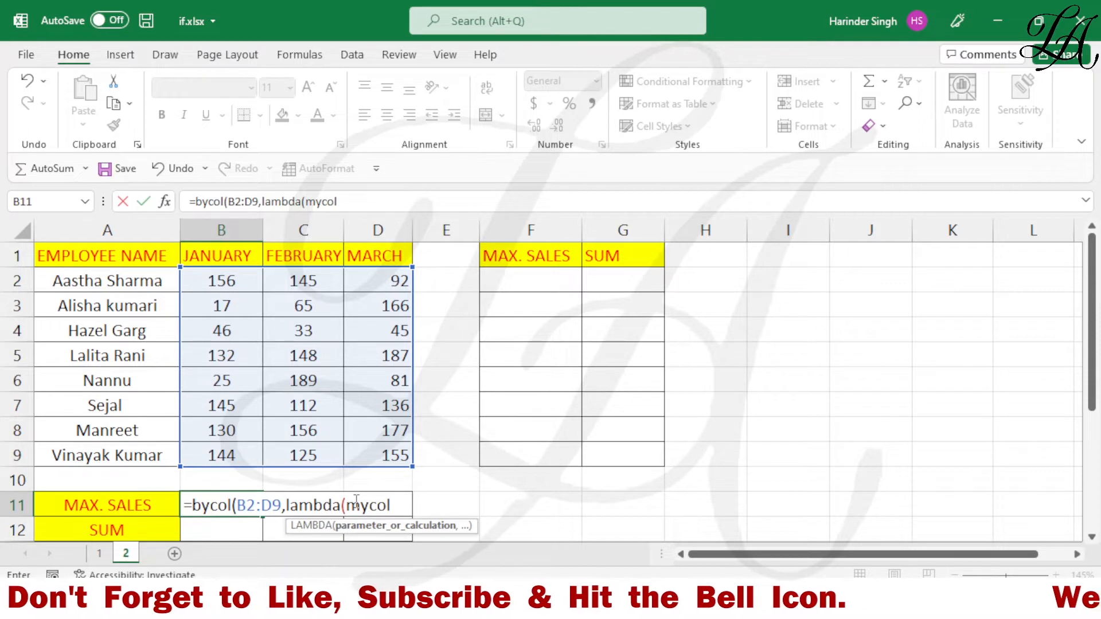
{"action": "type", "text": ","}
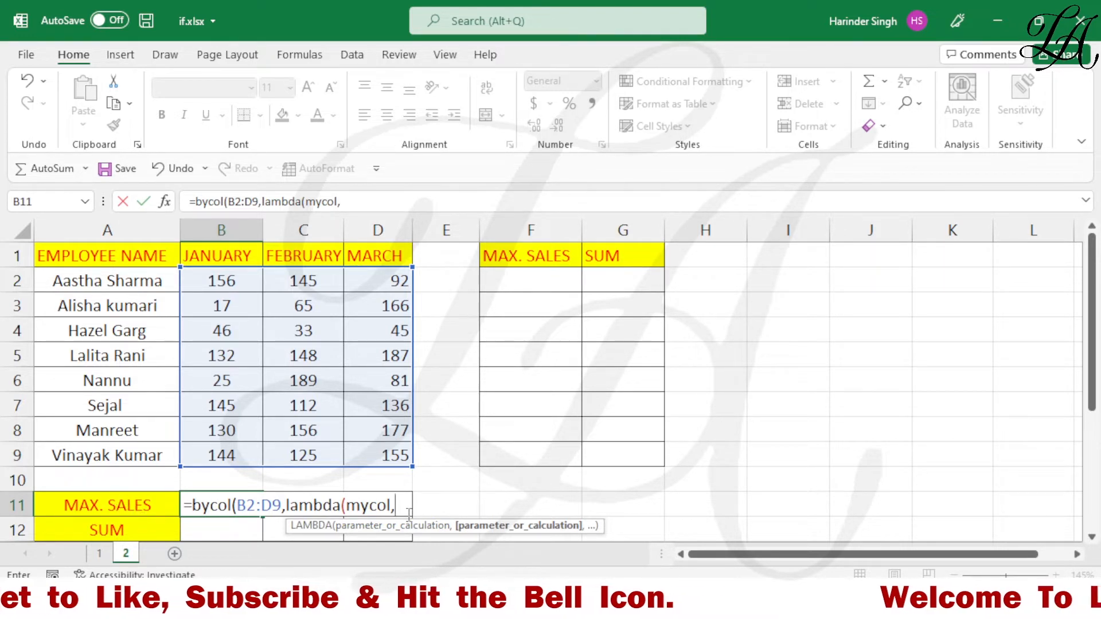
Complete the B11 formula with MAX(mycol), accepting the closing-bracket correction, and check the January result against the sales data
{"action": "type", "text": "max"}
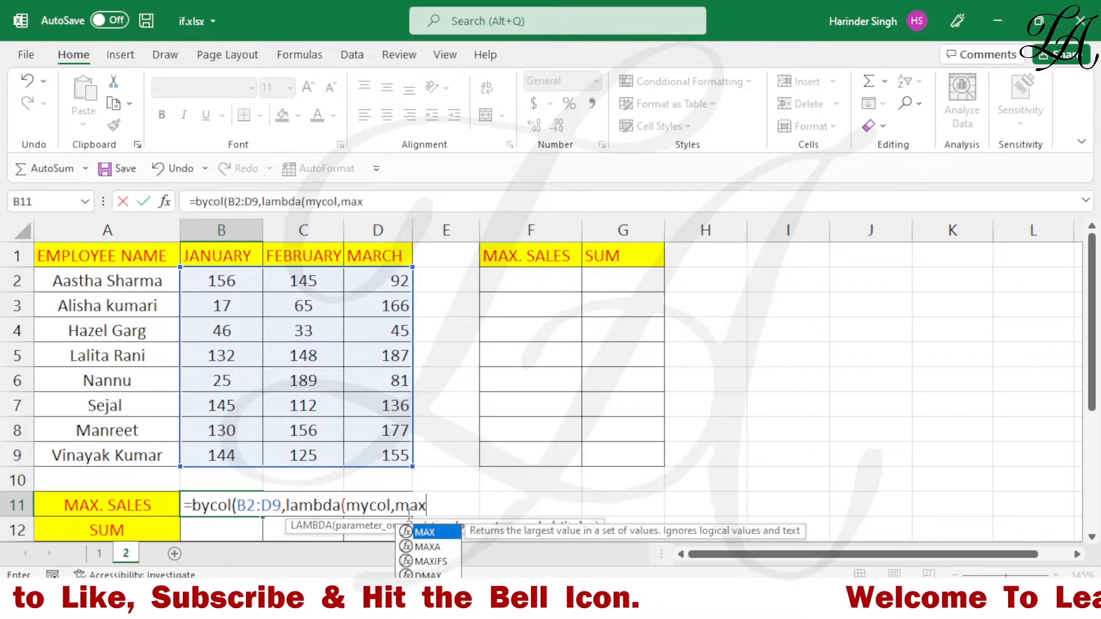
{"action": "type", "text": "("}
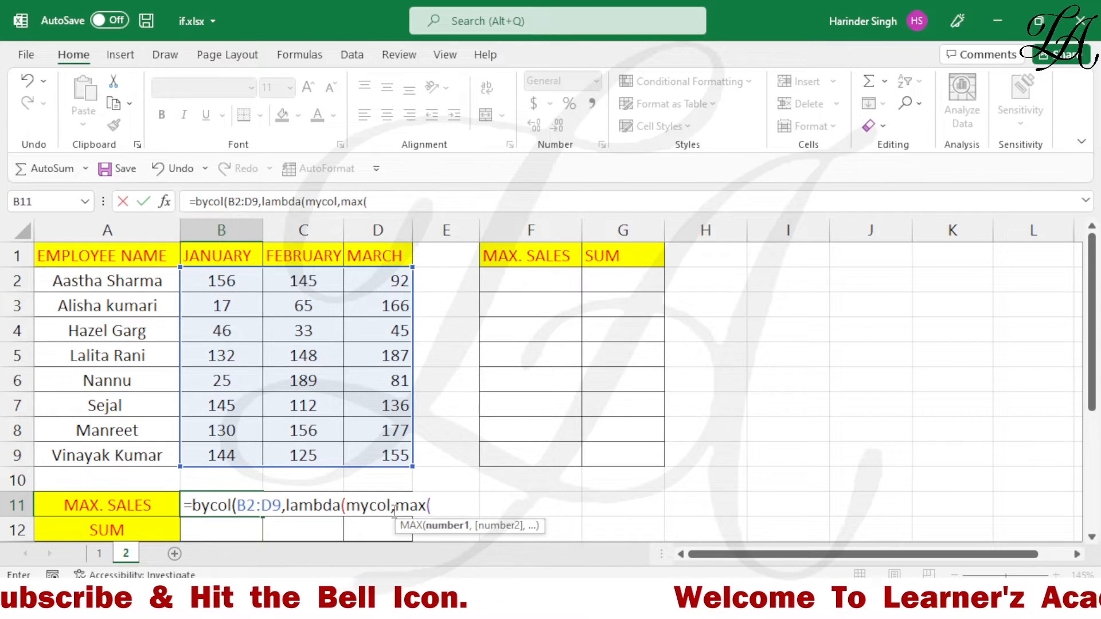
{"action": "type", "text": "mycol"}
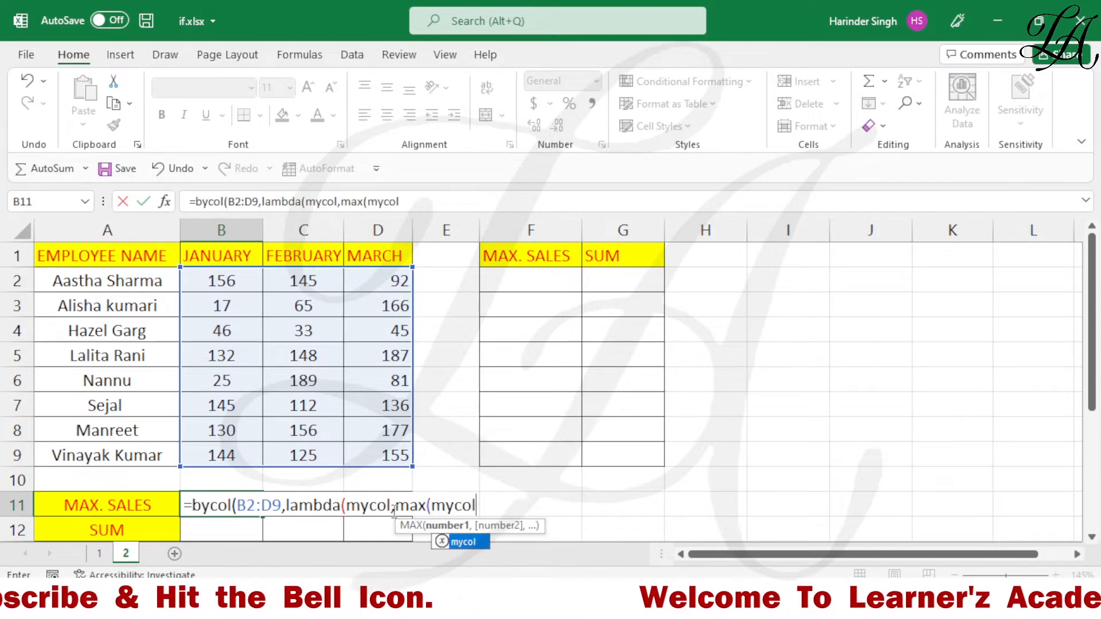
{"action": "type", "text": ")"}
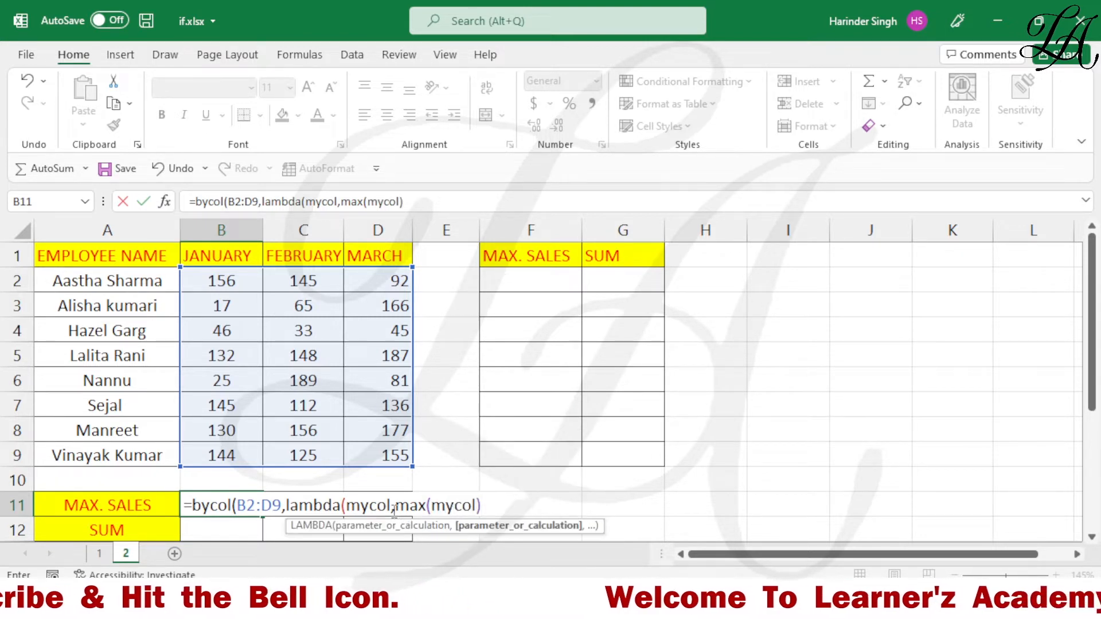
{"action": "type", "text": ")"}
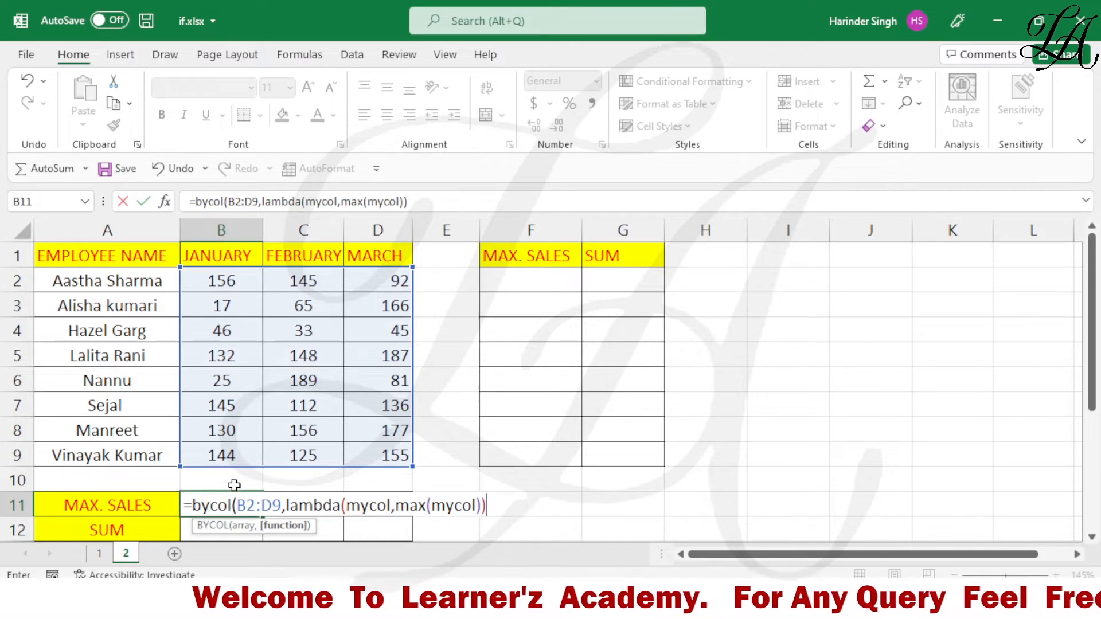
{"action": "key", "text": "Return"}
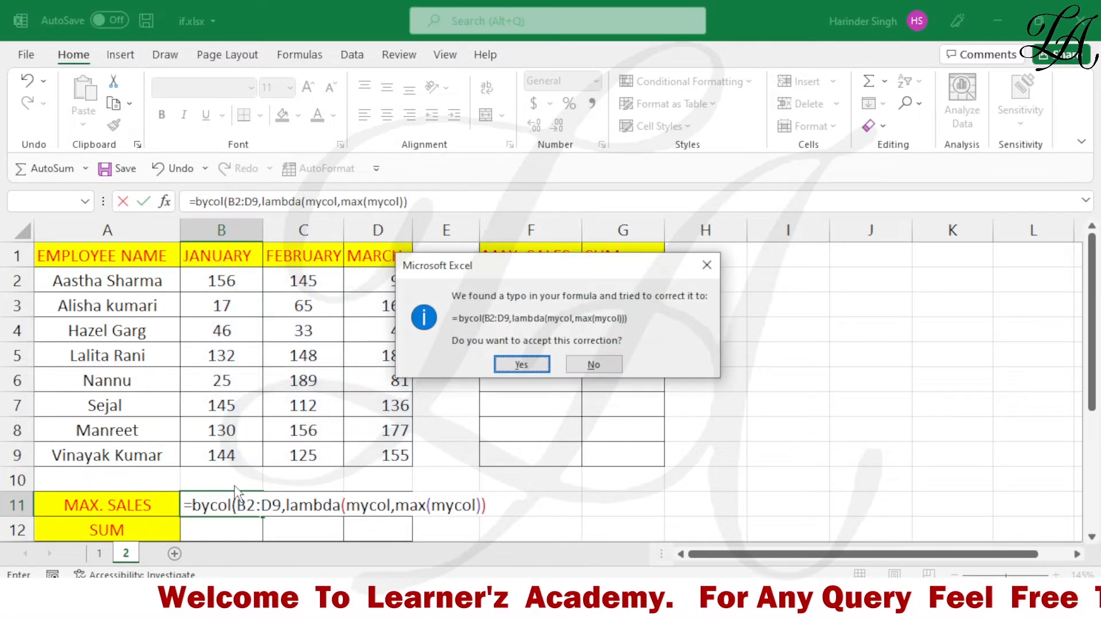
{"action": "key", "text": "Return"}
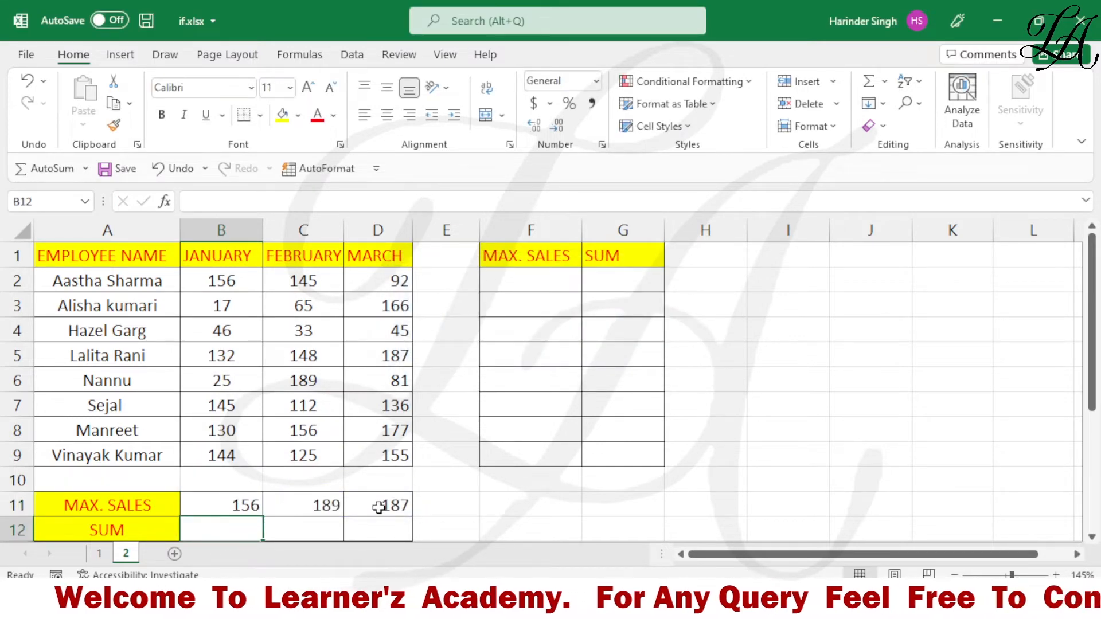
{"action": "left_click", "coordinate": [240, 507]}
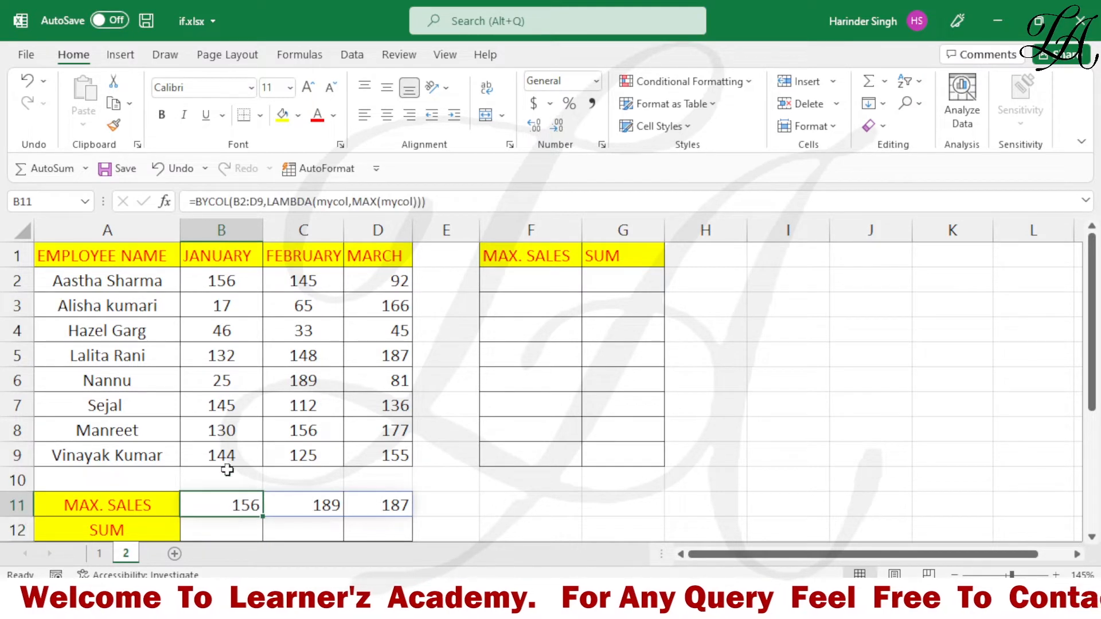
{"action": "left_click", "coordinate": [221, 281]}
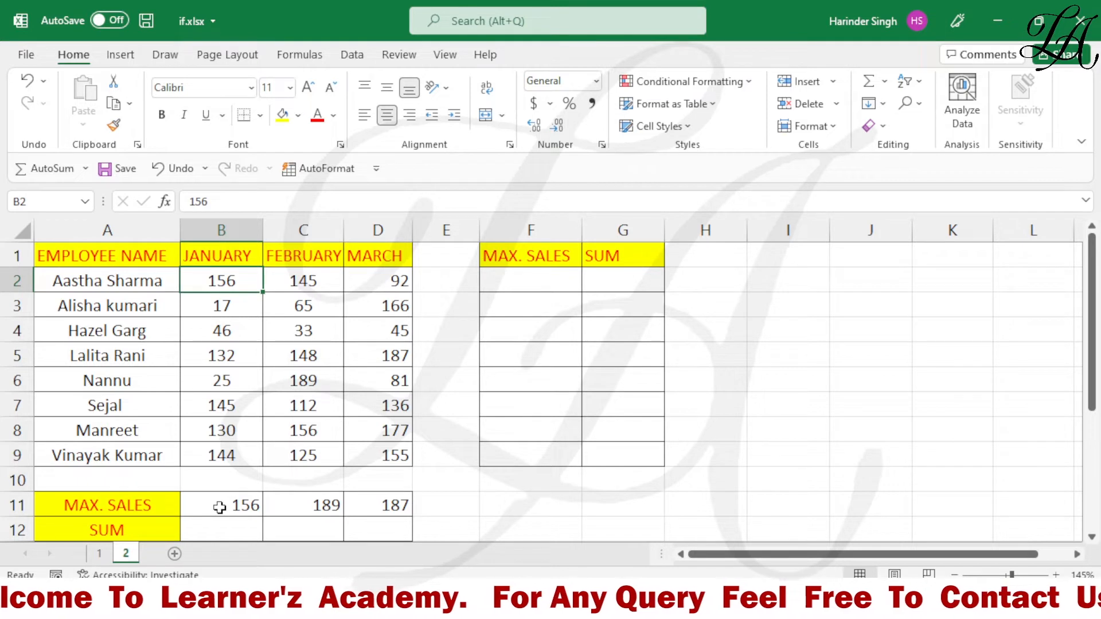
Begin a BYCOL formula in the January SUM cell B12, using B2:D9 as the array
{"action": "left_click", "coordinate": [233, 529]}
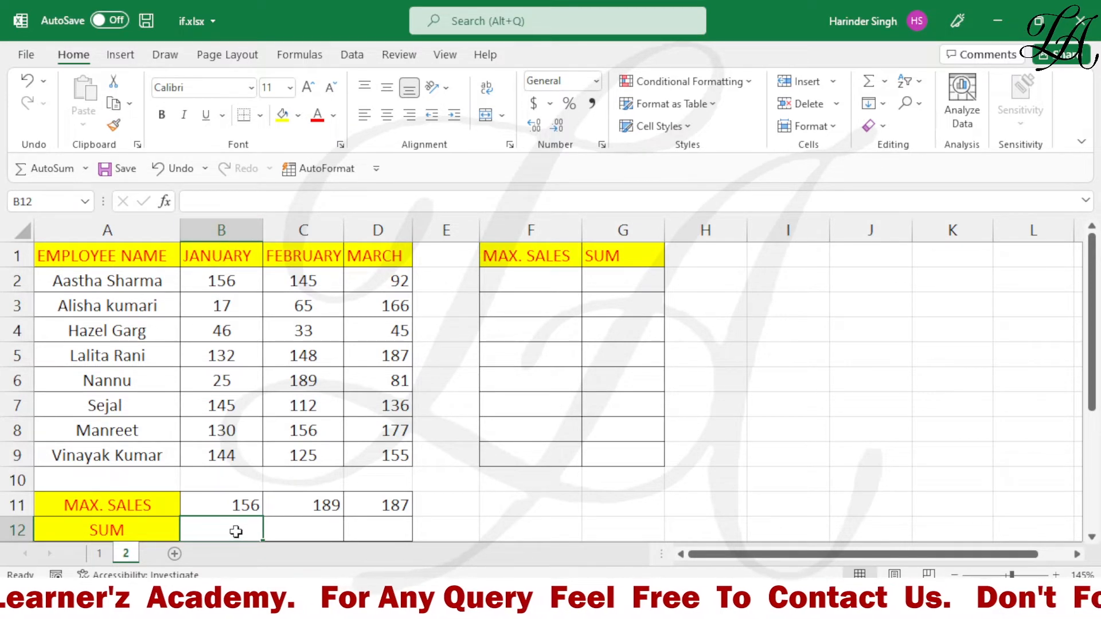
{"action": "type", "text": "=by"}
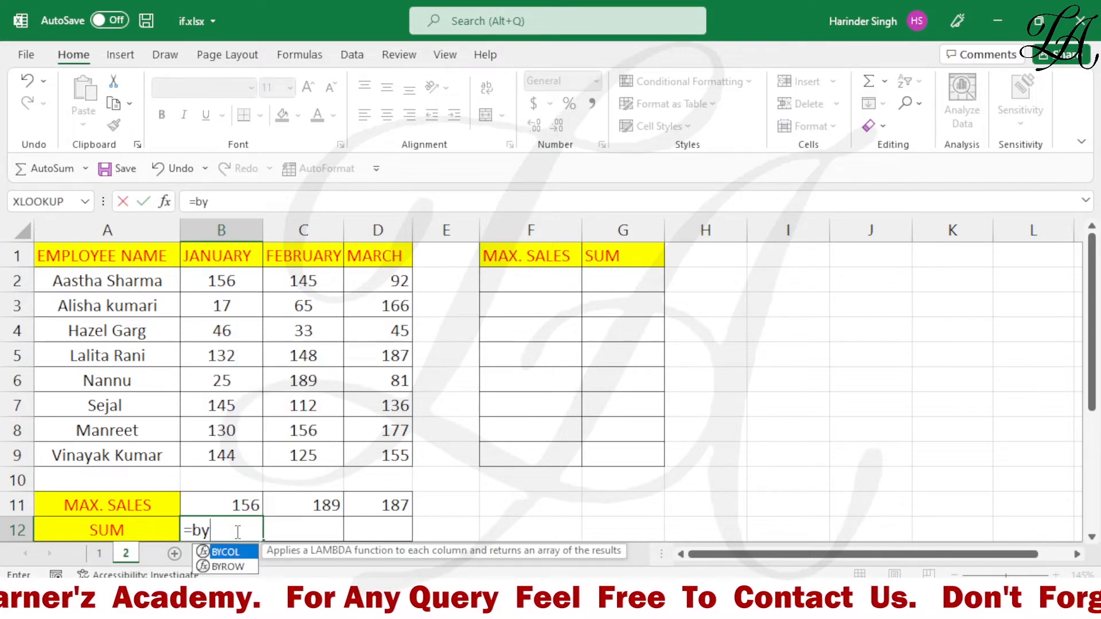
{"action": "type", "text": "col("}
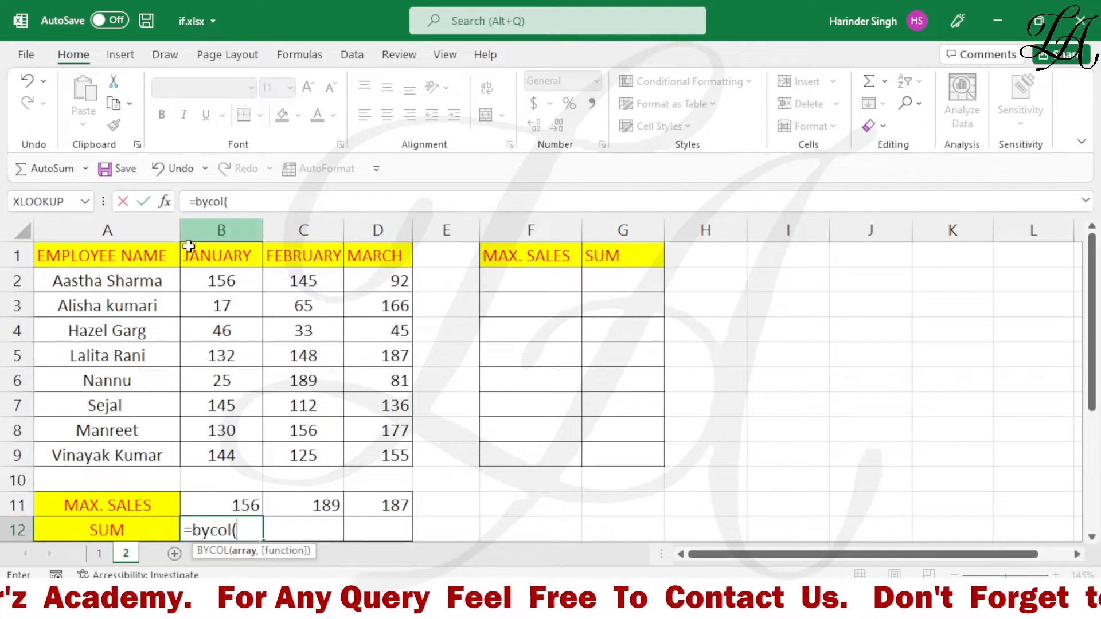
{"action": "left_click_drag", "start_coordinate": [221, 283], "coordinate": [388, 450]}
{"action": "type", "text": ","}
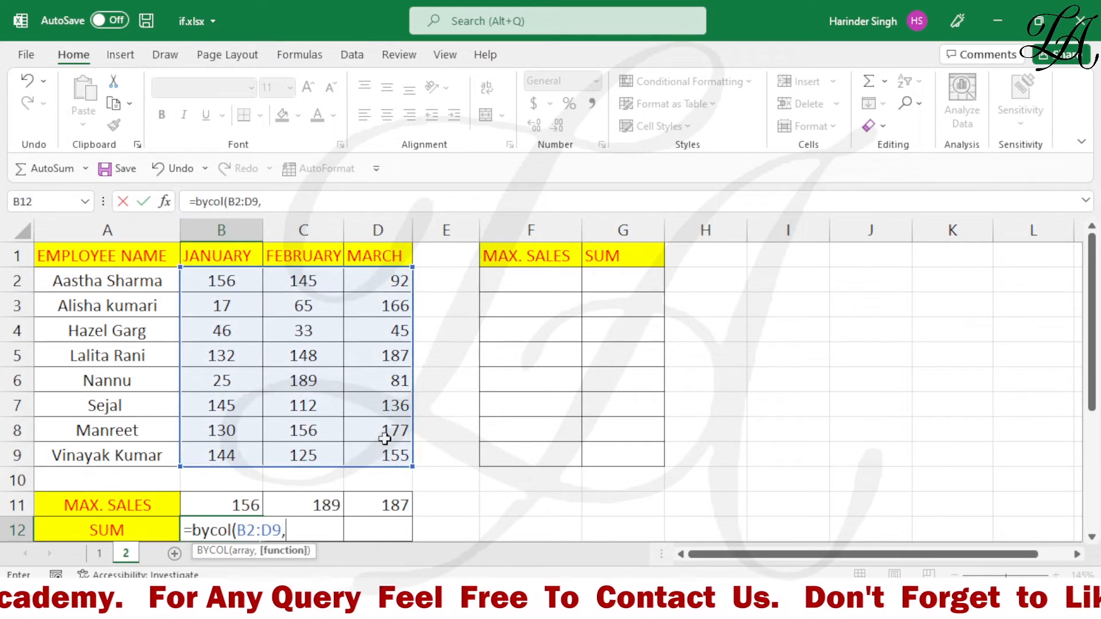
Add a LAMBDA with the parameter mycol and the SUM function as its calculation to the B12 formula
{"action": "type", "text": "lambda"}
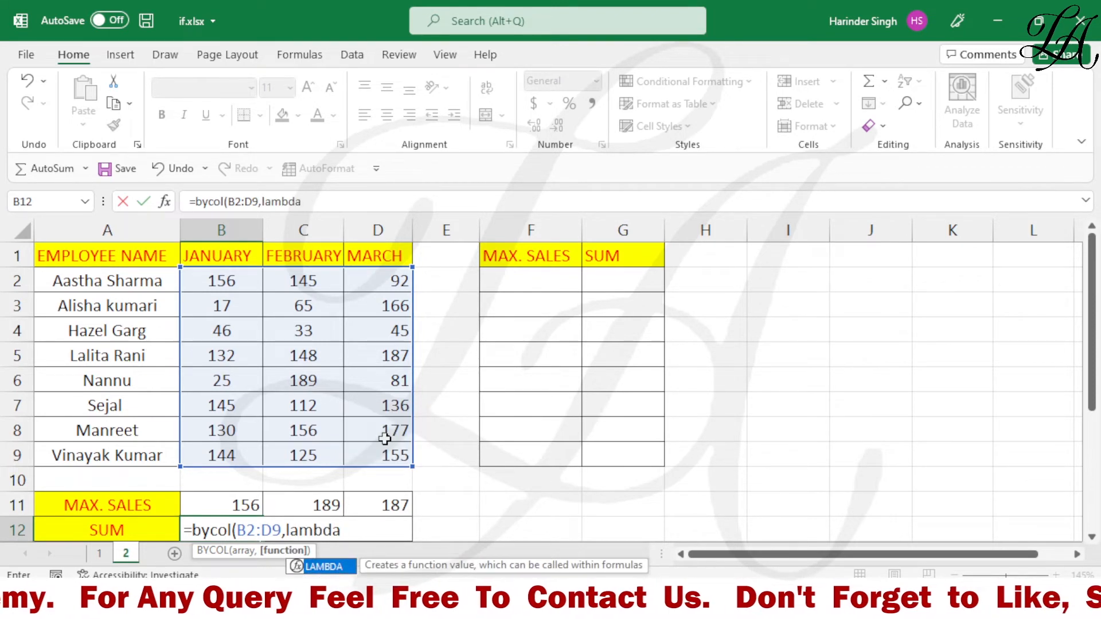
{"action": "type", "text": "("}
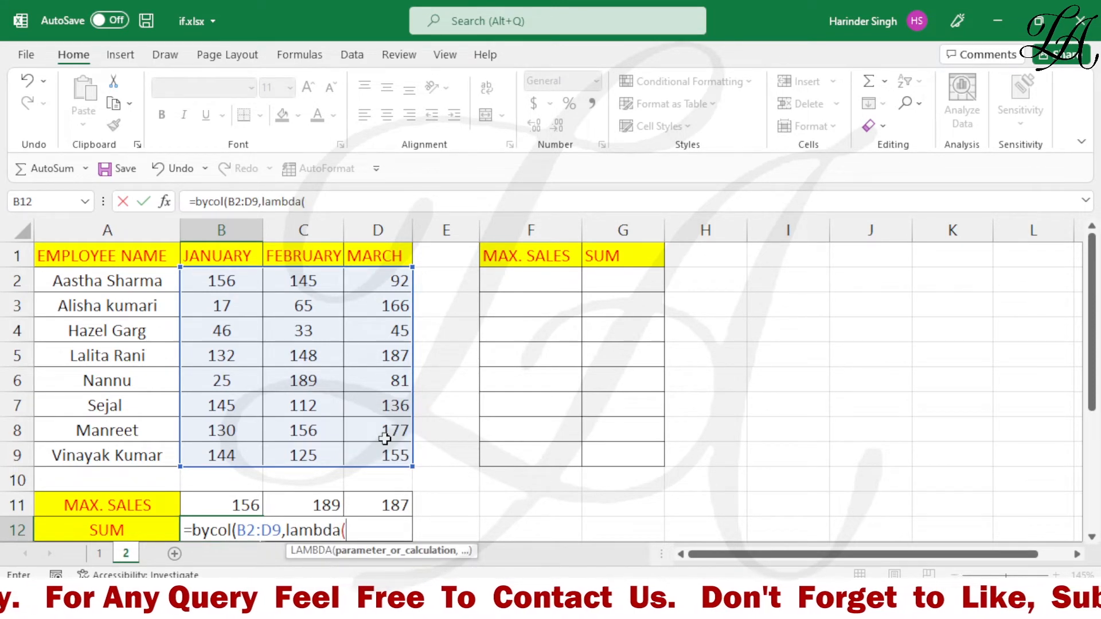
{"action": "type", "text": "myc"}
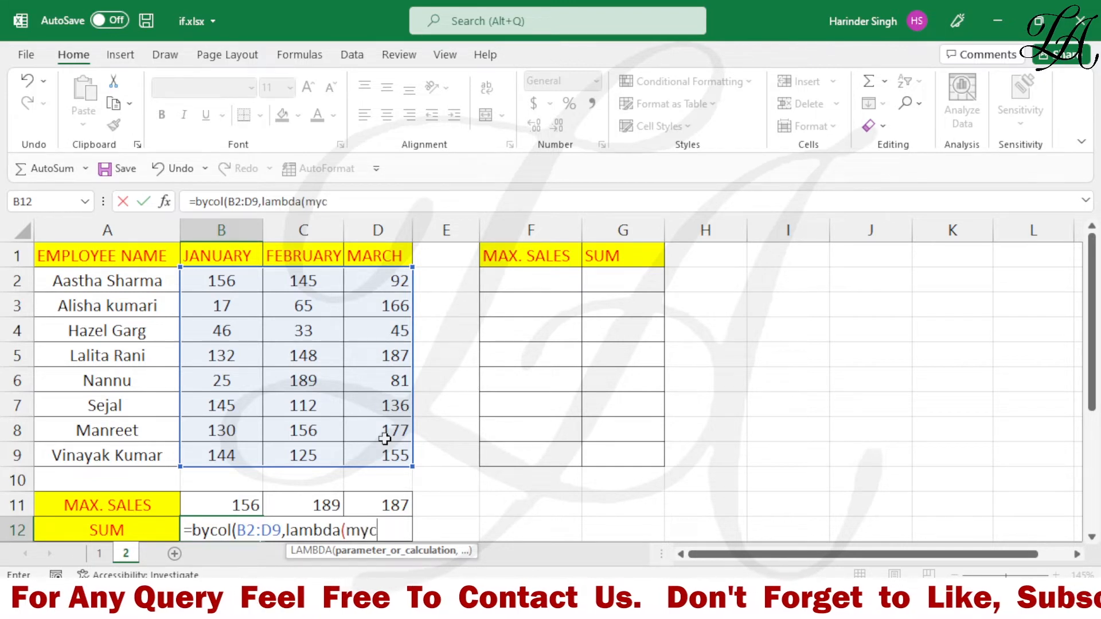
{"action": "type", "text": "ol,"}
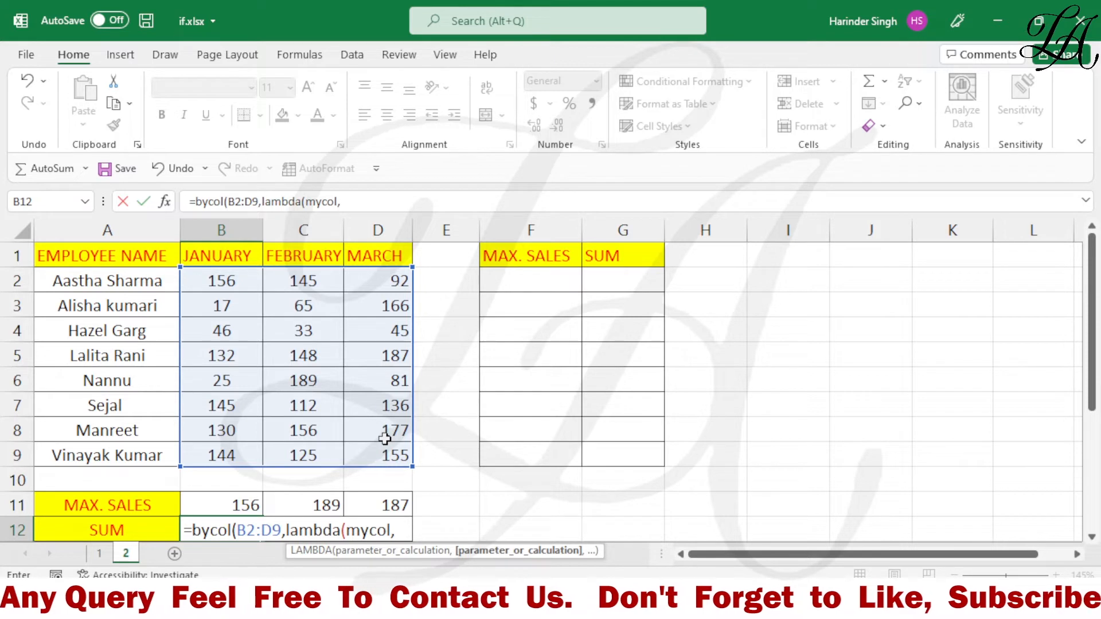
{"action": "type", "text": "sum"}
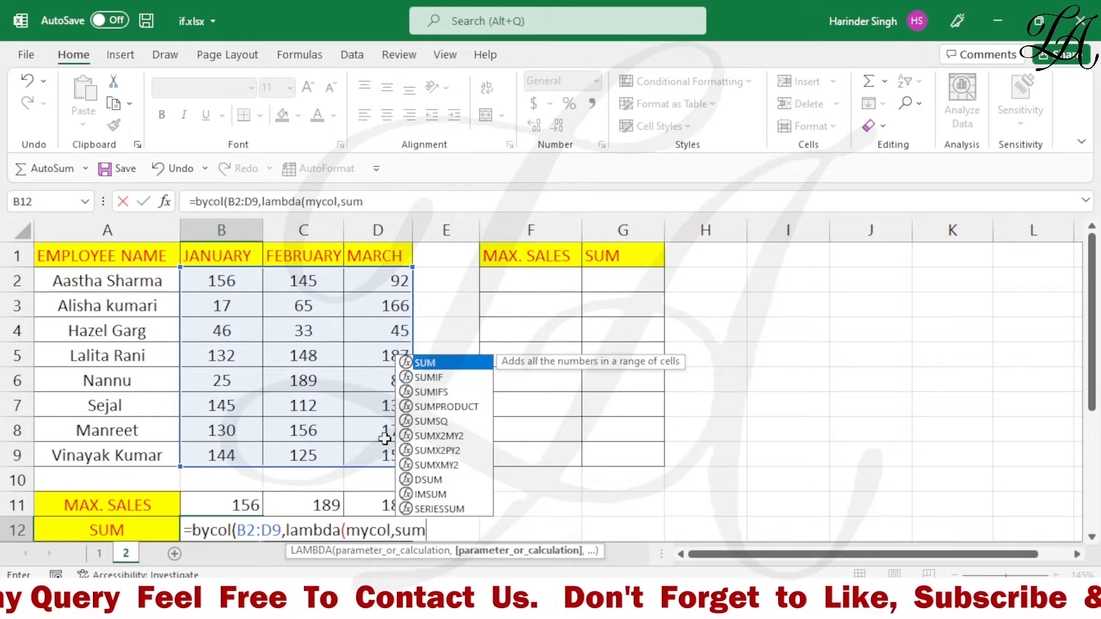